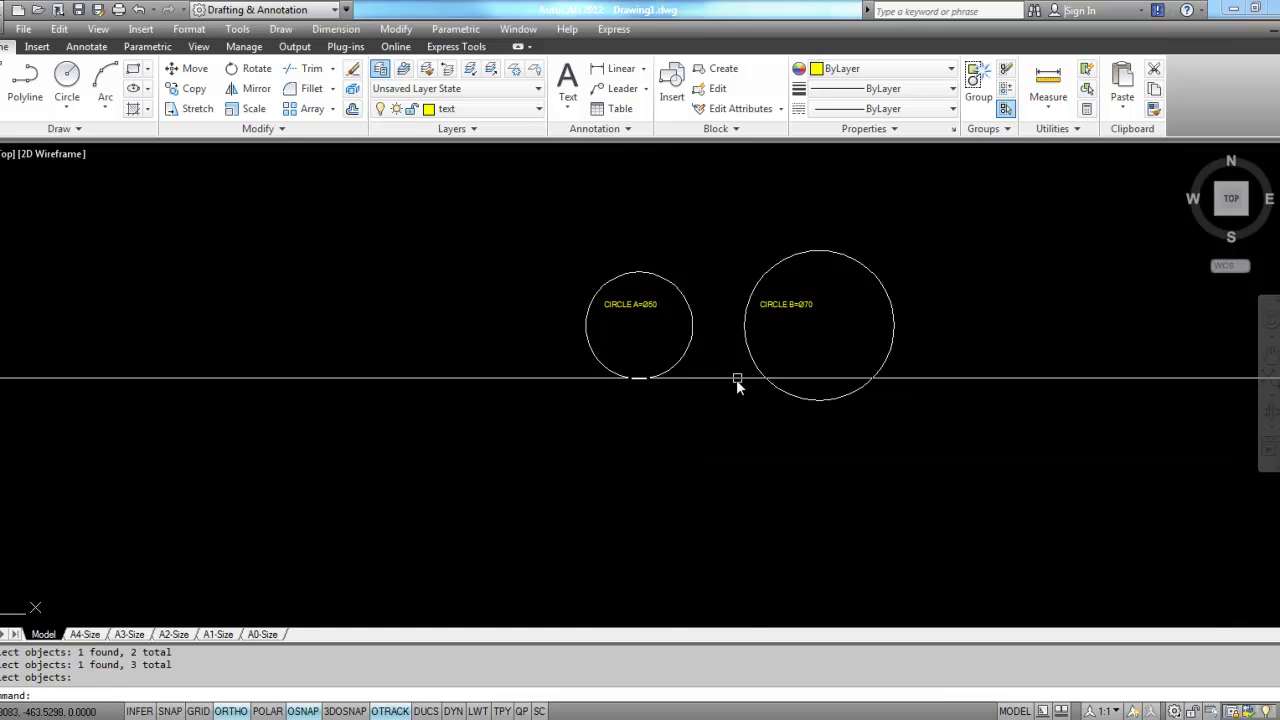
Step: Offset Circle B outward by 60
mouse_move(755, 370)
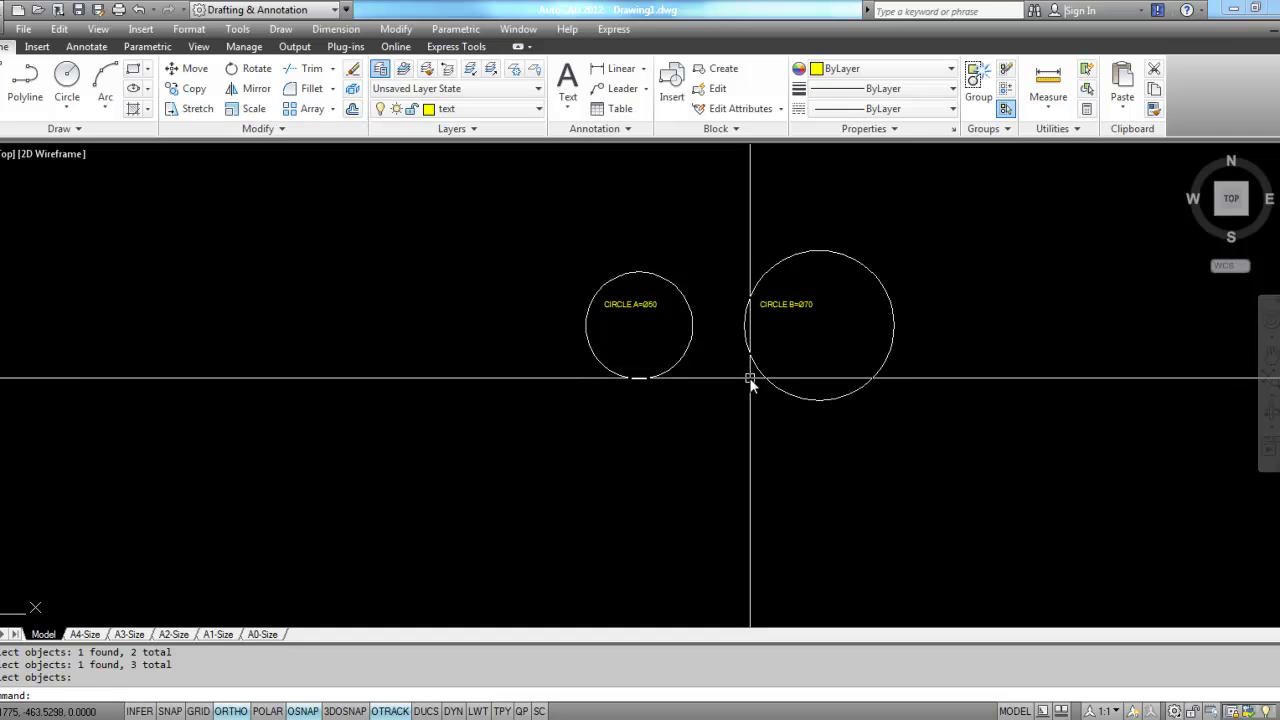
key(Return)
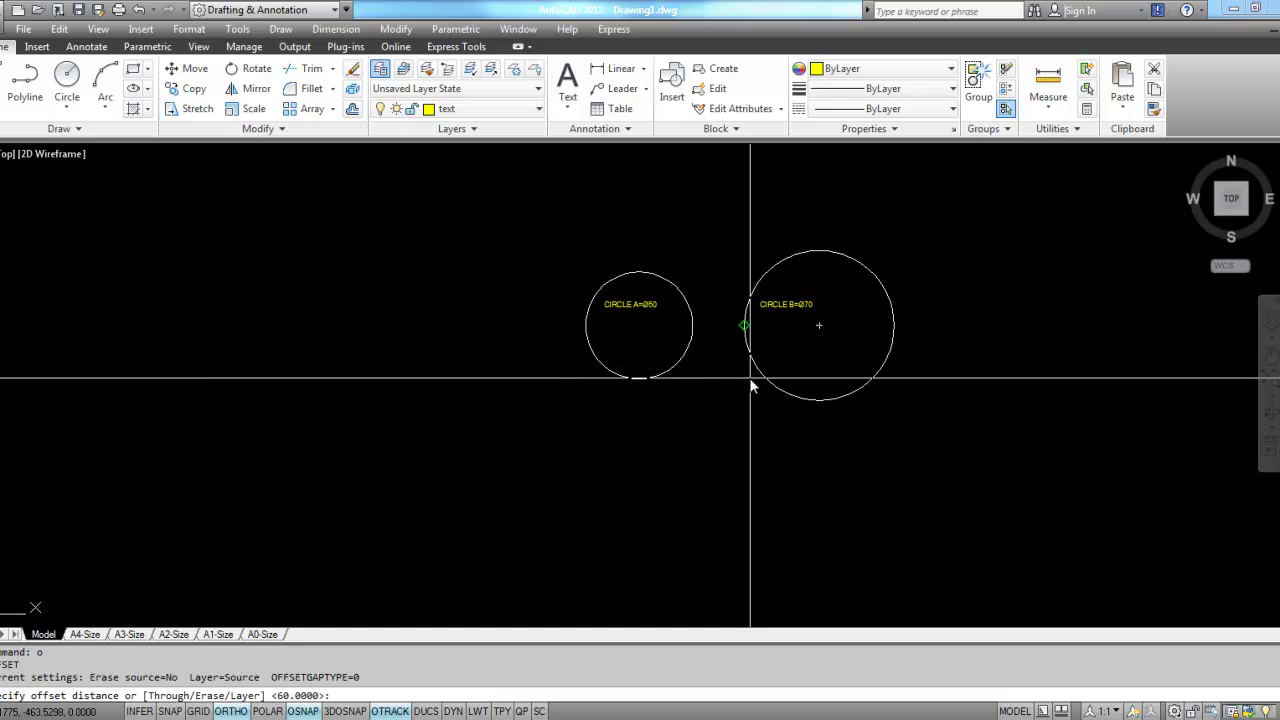
text(60)
key(Return)
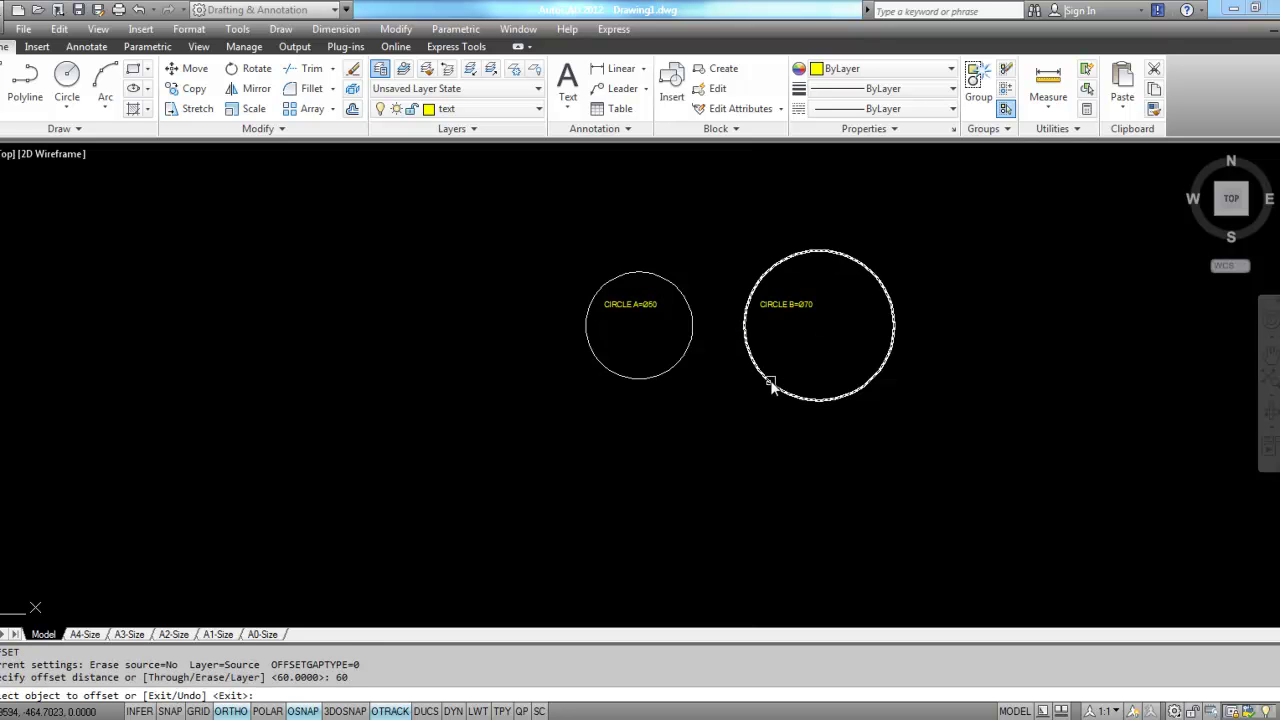
click(770, 383)
click(739, 442)
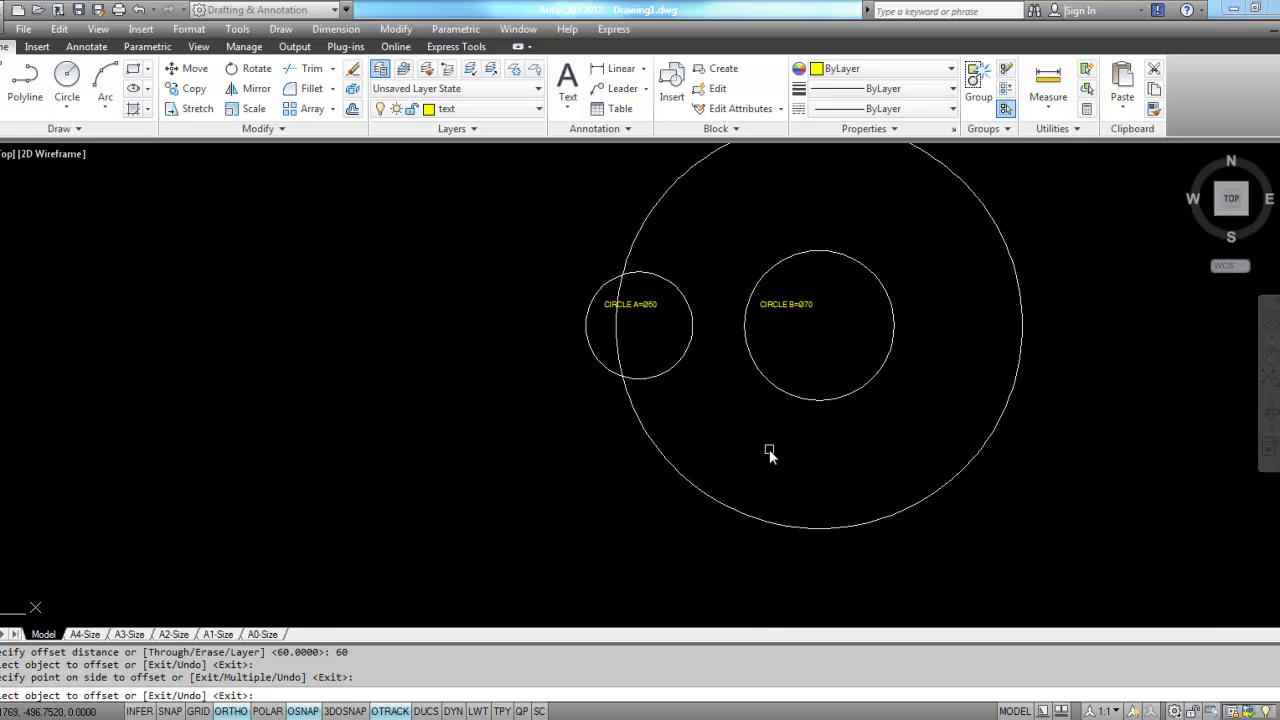
key(Return)
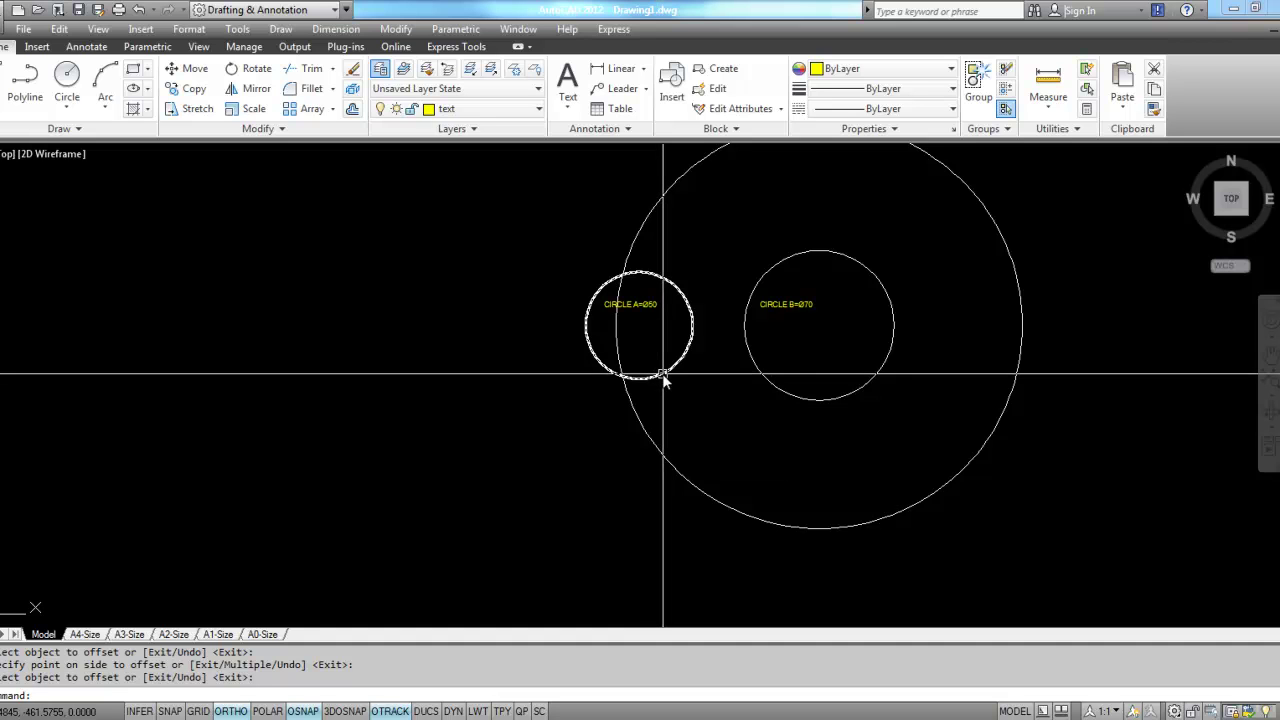
Step: Draw a construction circle of radius 35 centred on Circle A's centre
mouse_move(663, 378)
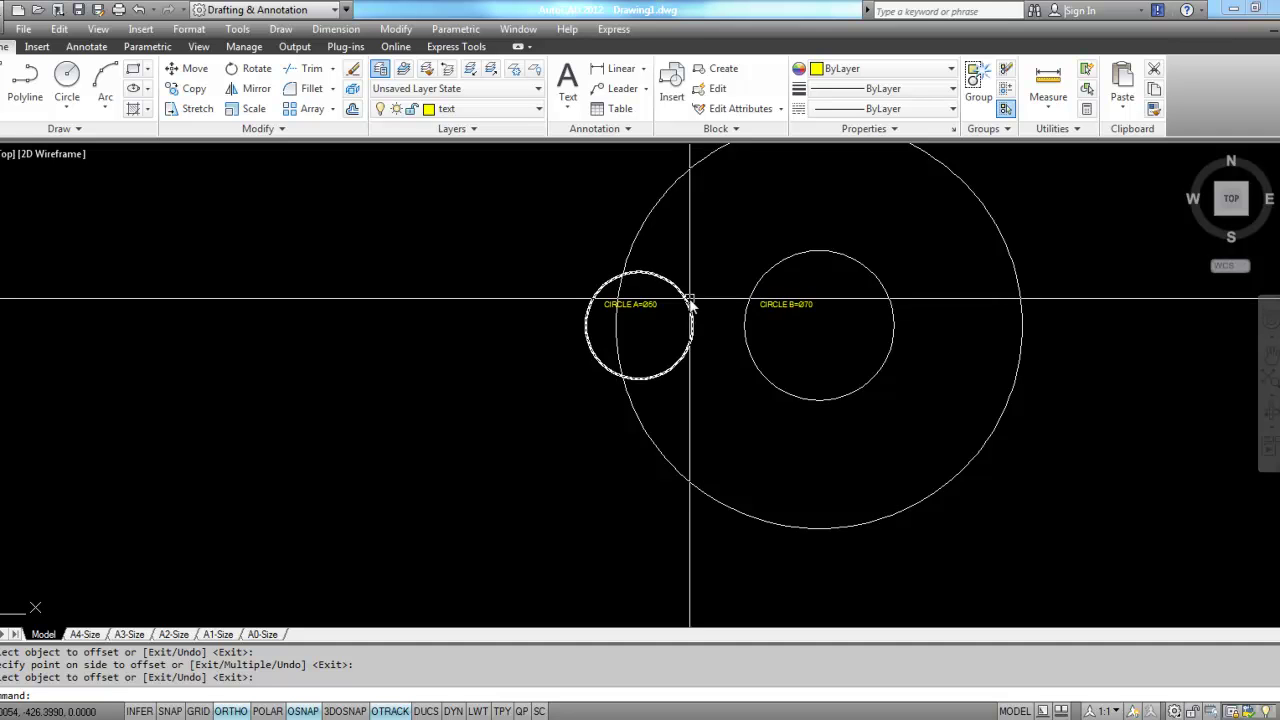
mouse_move(697, 316)
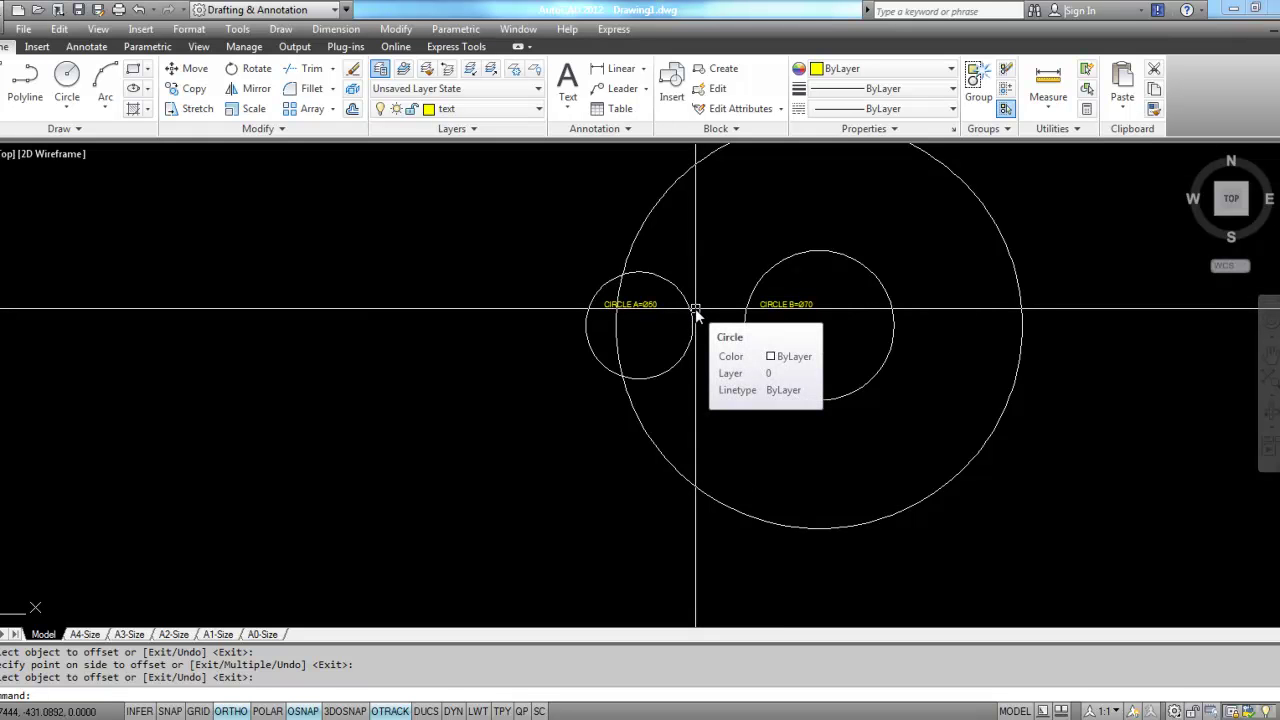
text(c)
key(Return)
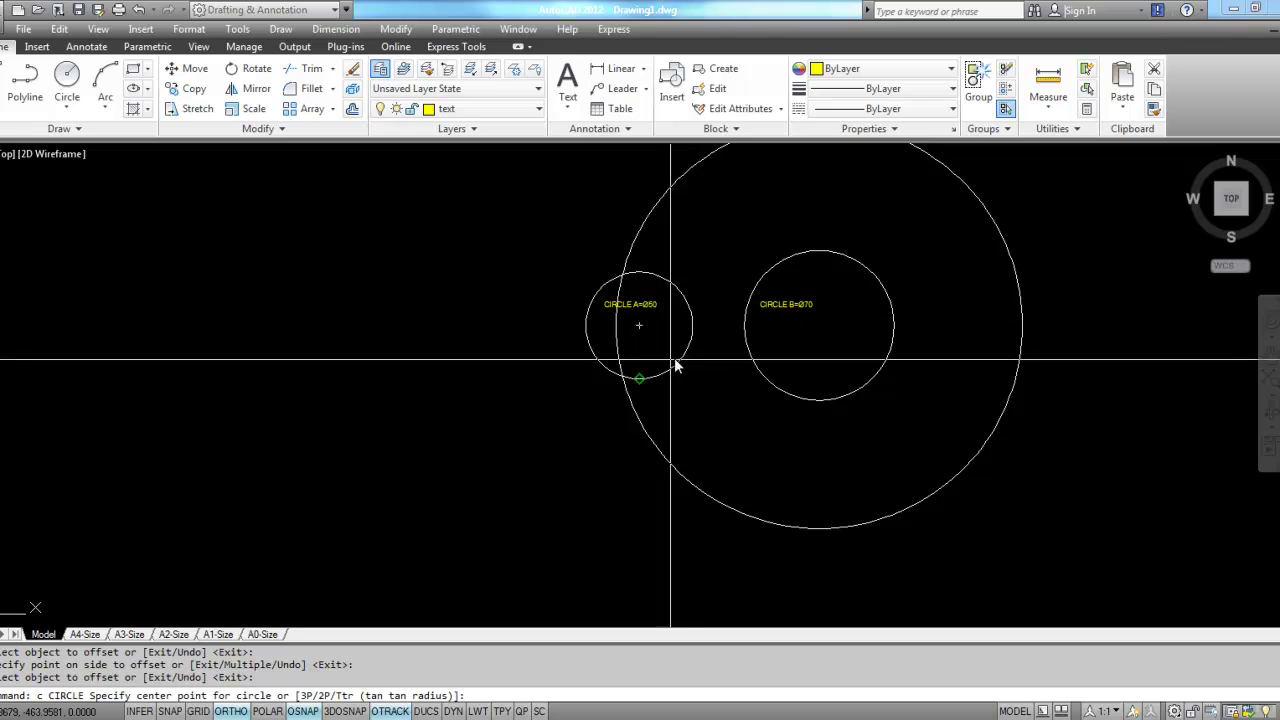
click(641, 333)
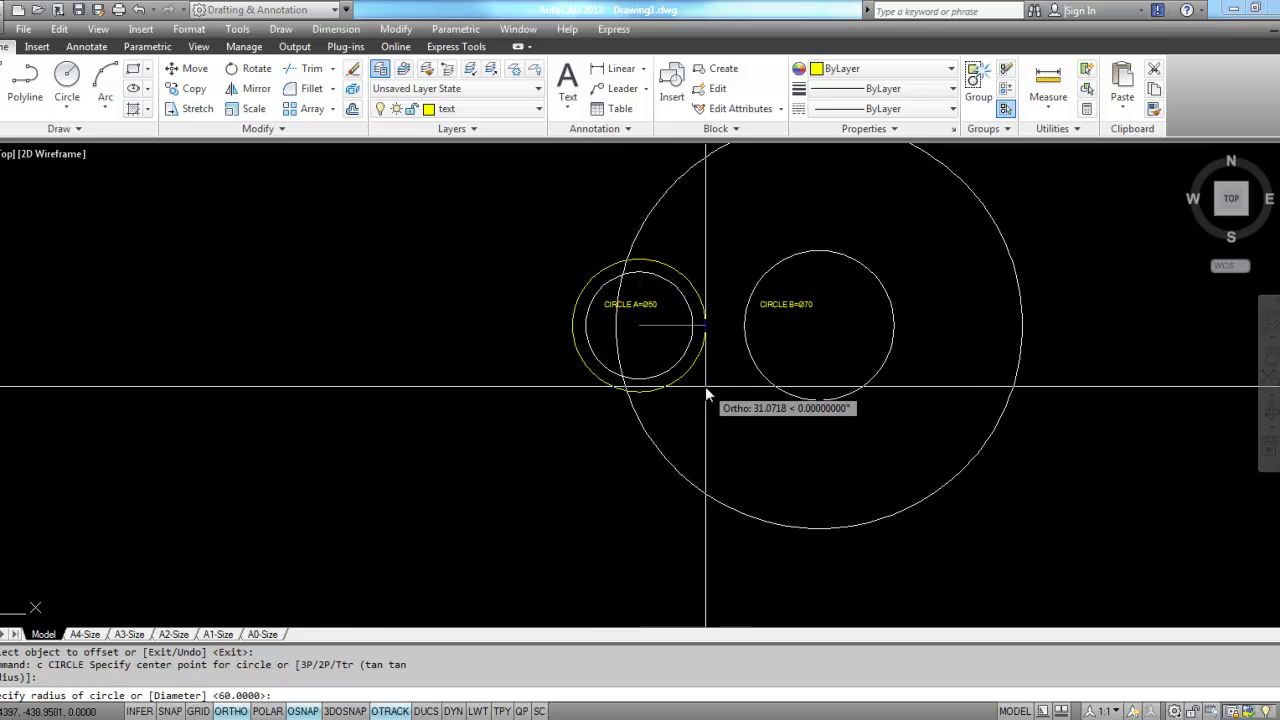
text(35)
key(Return)
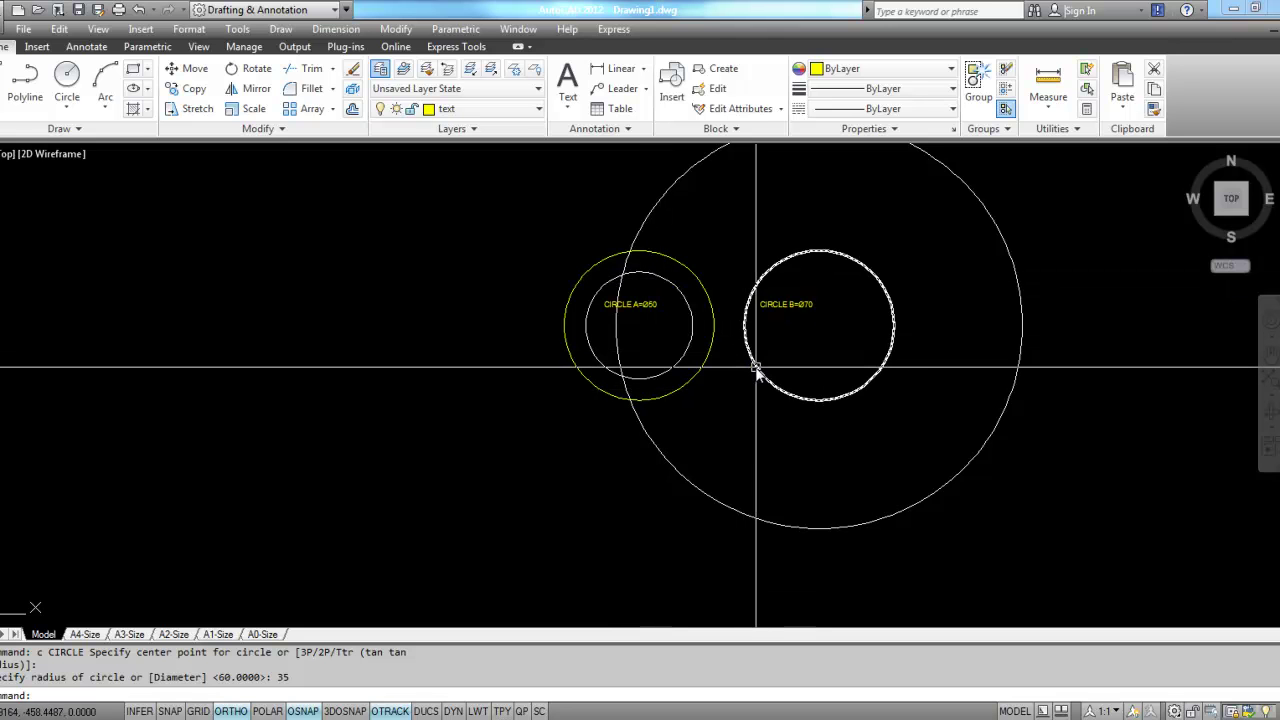
Step: Draw a circle of radius 60 centred at the lower intersection of the radius 35 circle and Circle B's offset
click(68, 80)
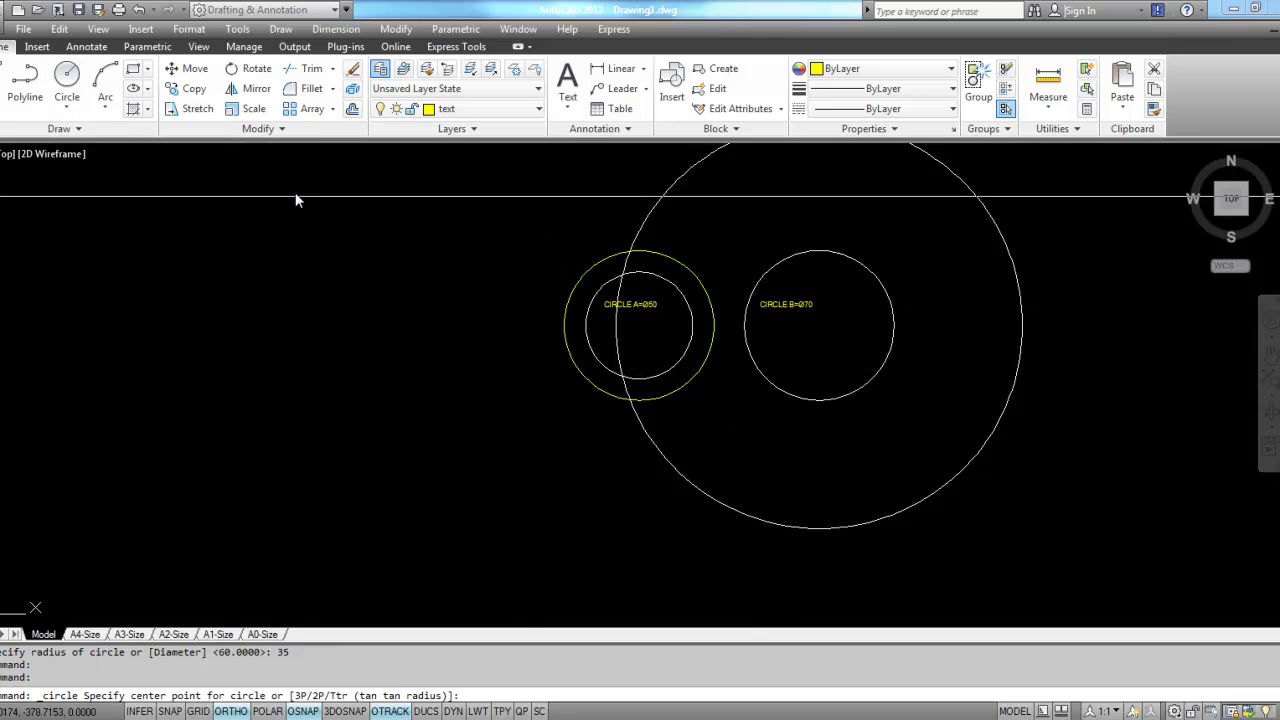
click(630, 400)
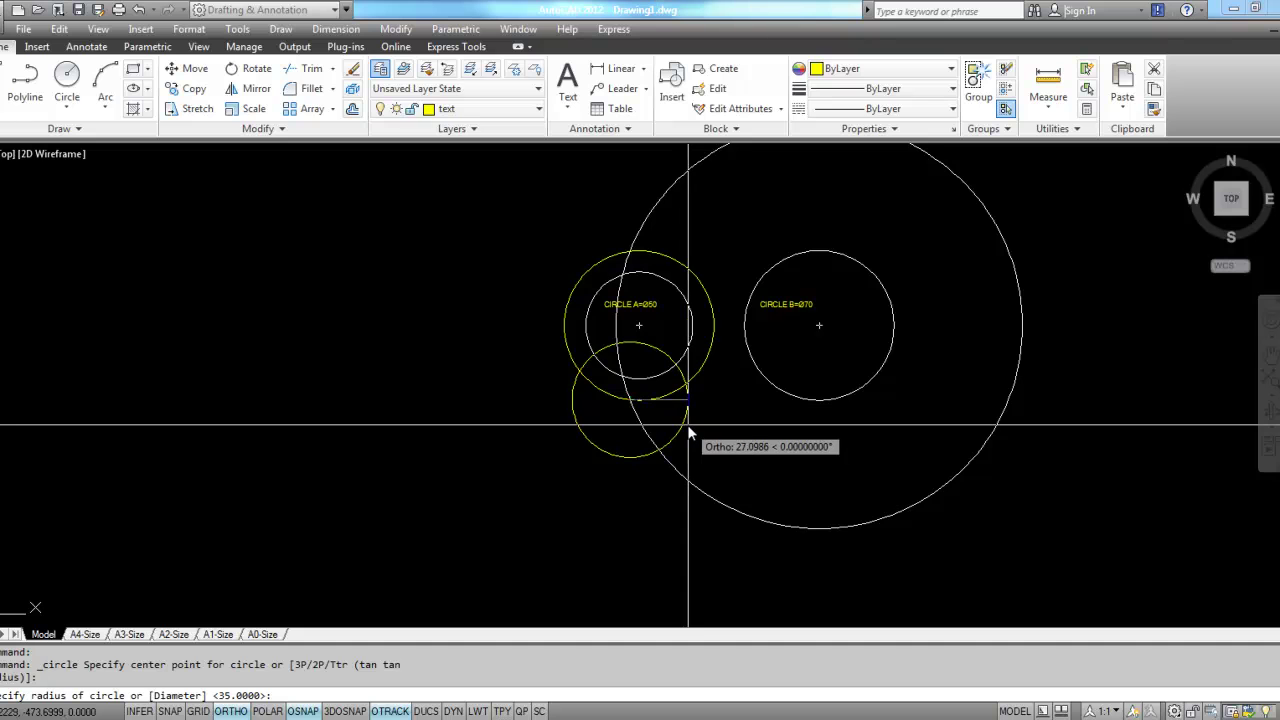
text(60)
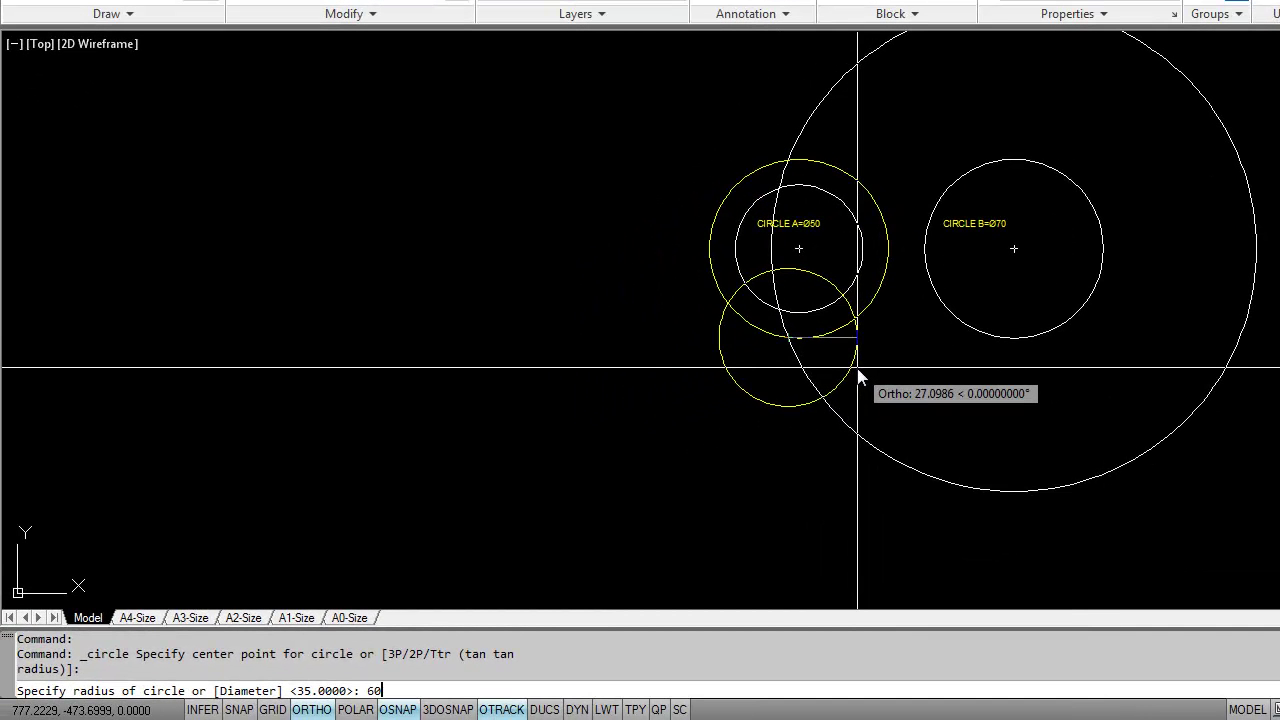
key(Return)
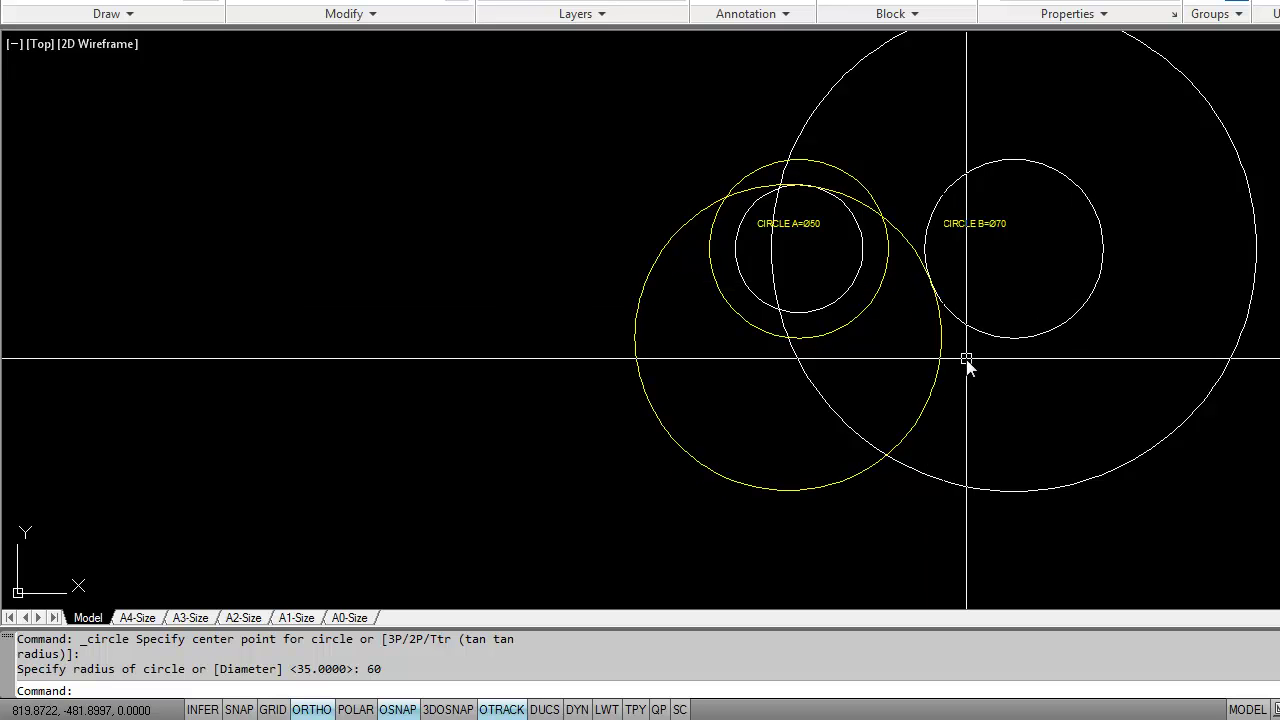
Step: Erase the radius 60 circle, the radius 35 circle and the large offset circle around Circle B
text(e)
key(Return)
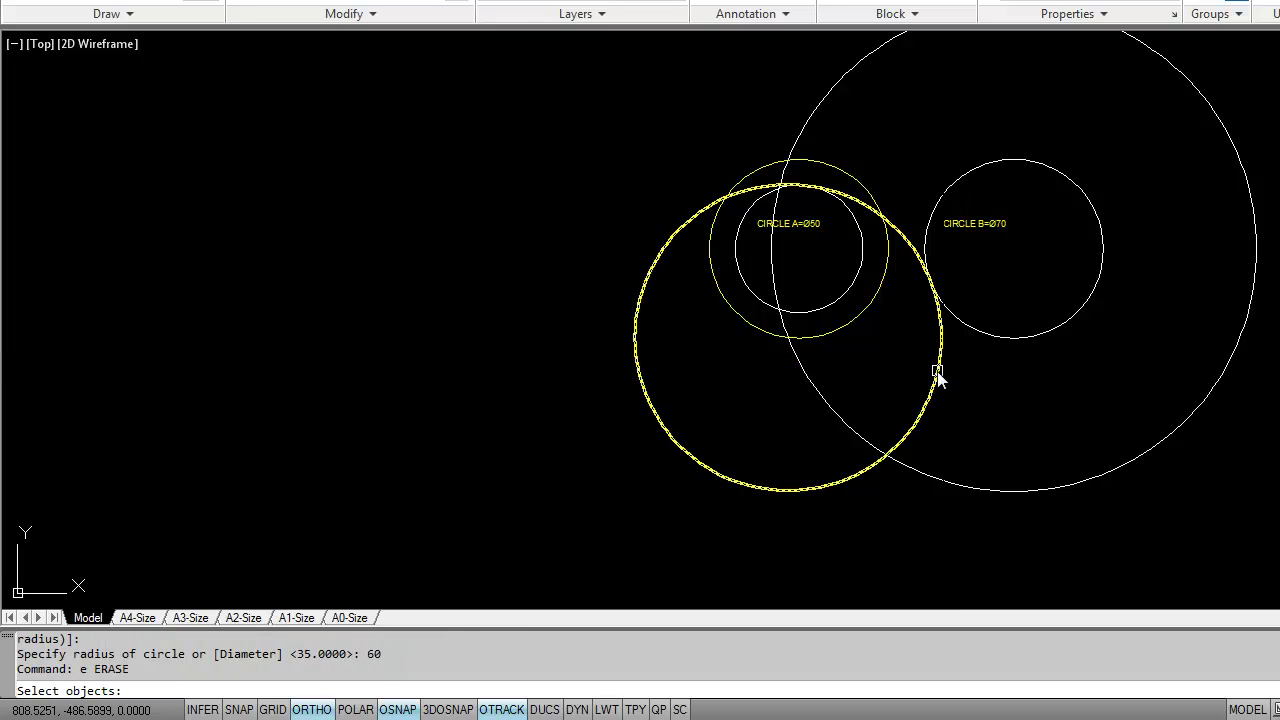
click(938, 370)
click(812, 385)
click(817, 340)
key(Return)
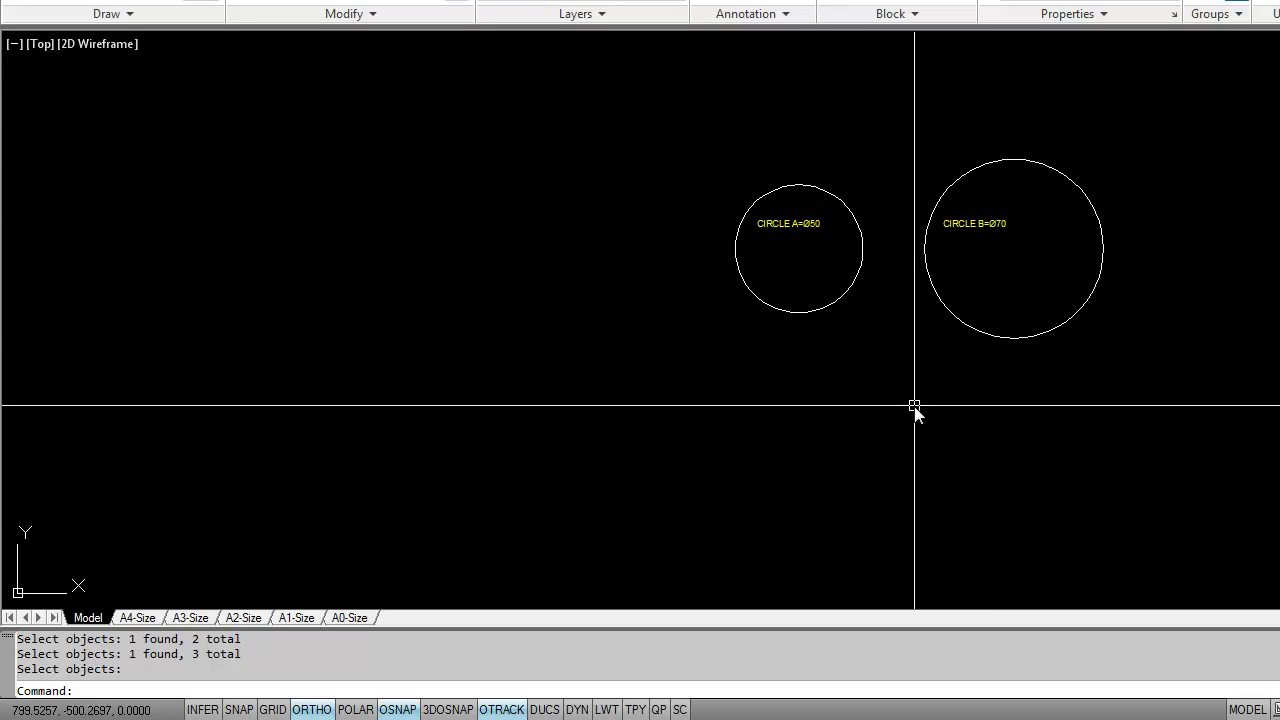
Step: Create a concentric circle outside Circle B with an offset distance of 60
text(o)
key(Return)
text(6)
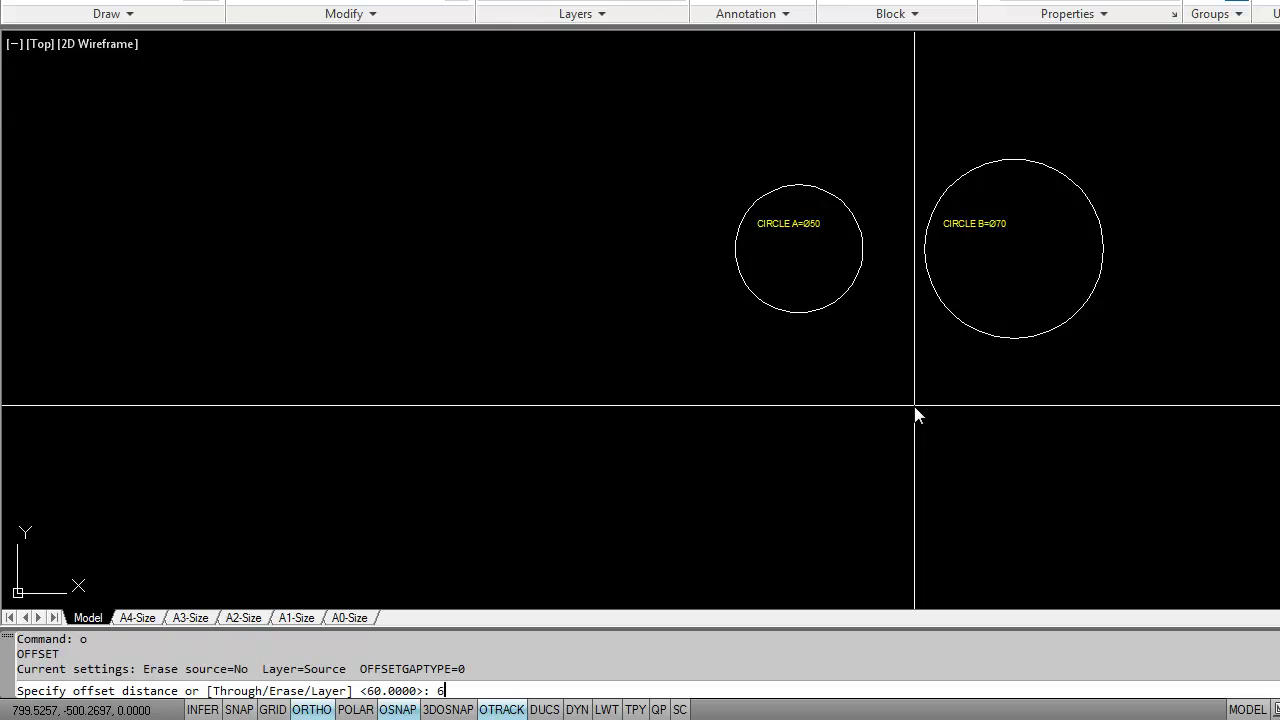
text(0)
key(Return)
click(975, 336)
click(888, 404)
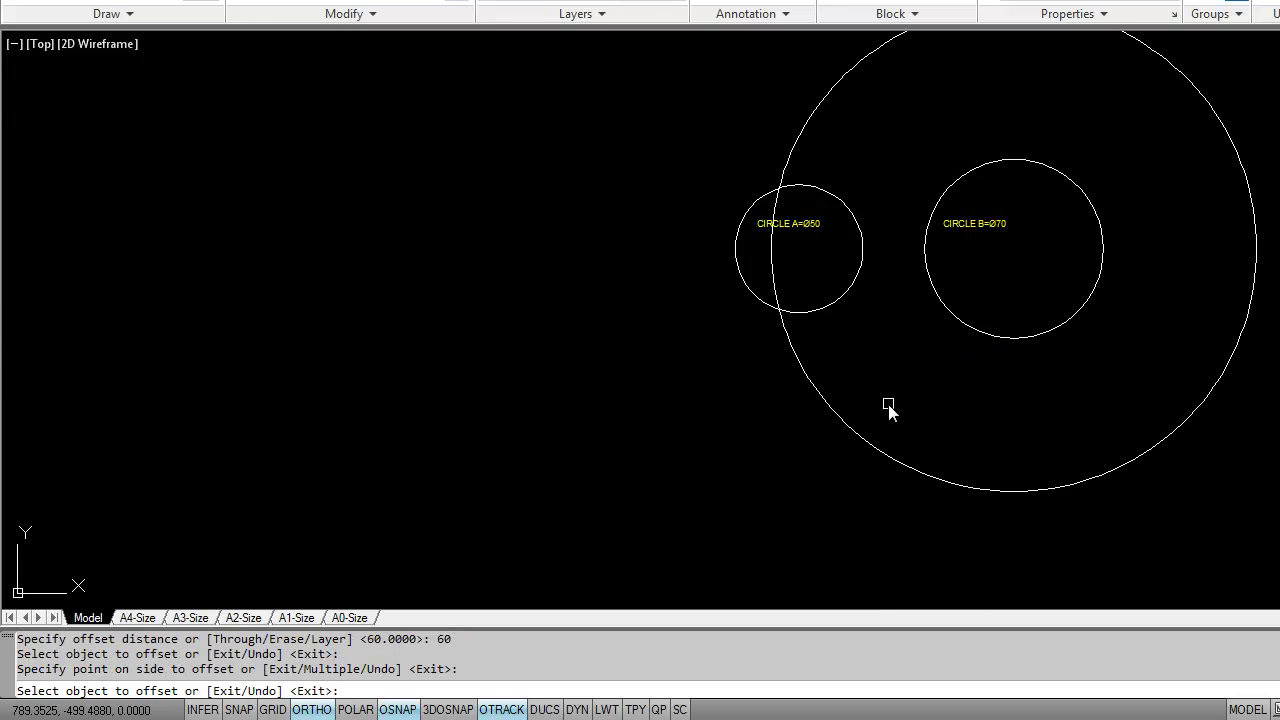
key(Return)
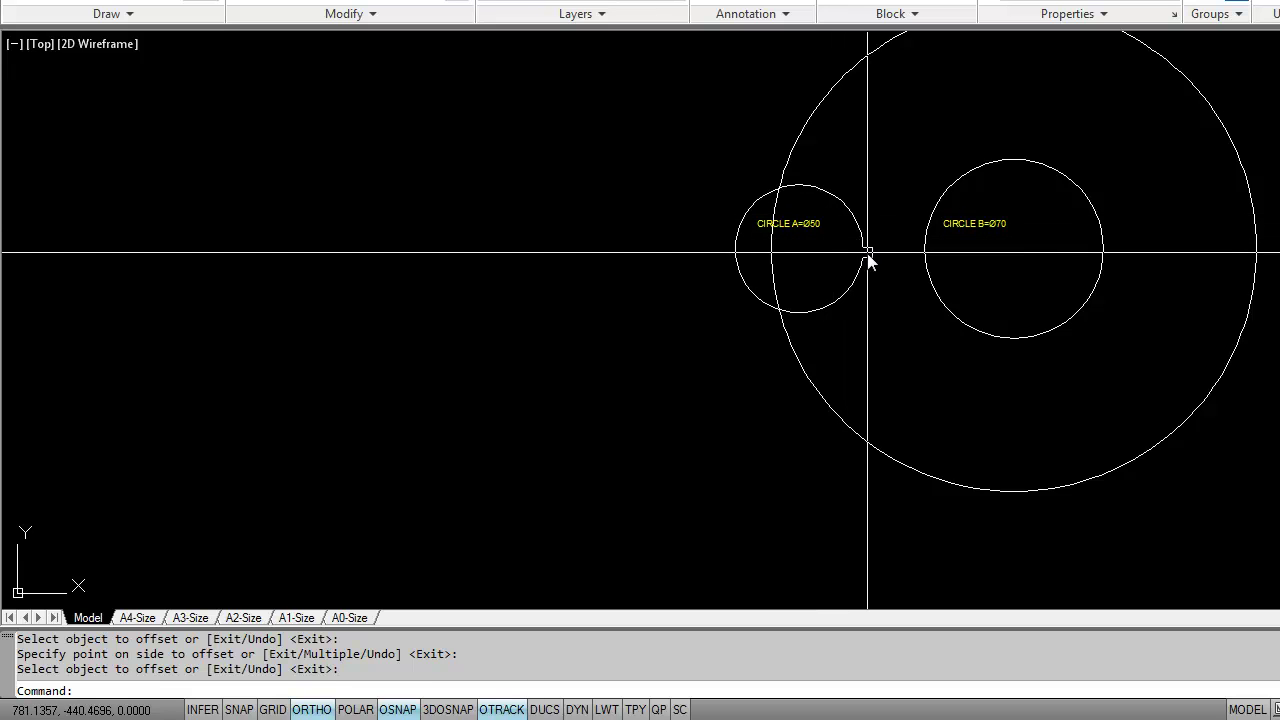
Step: Draw a circle of radius 35 concentric with Circle A
text(c)
key(Return)
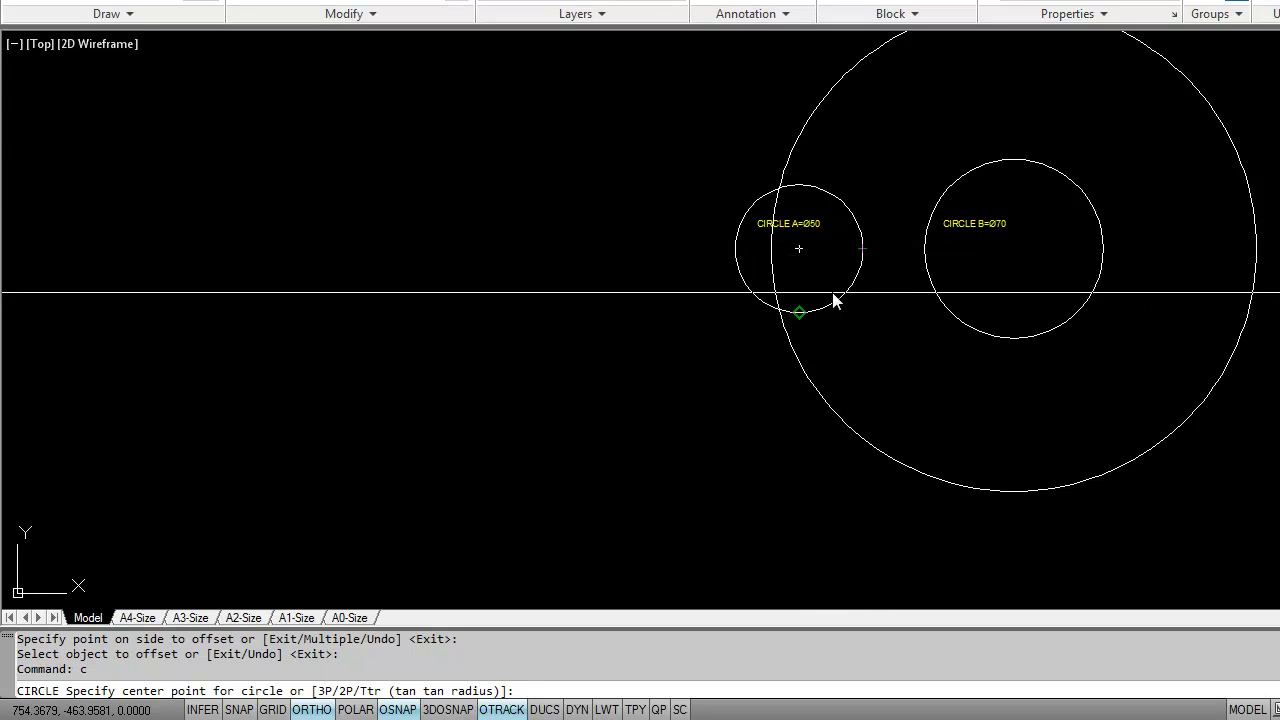
click(798, 250)
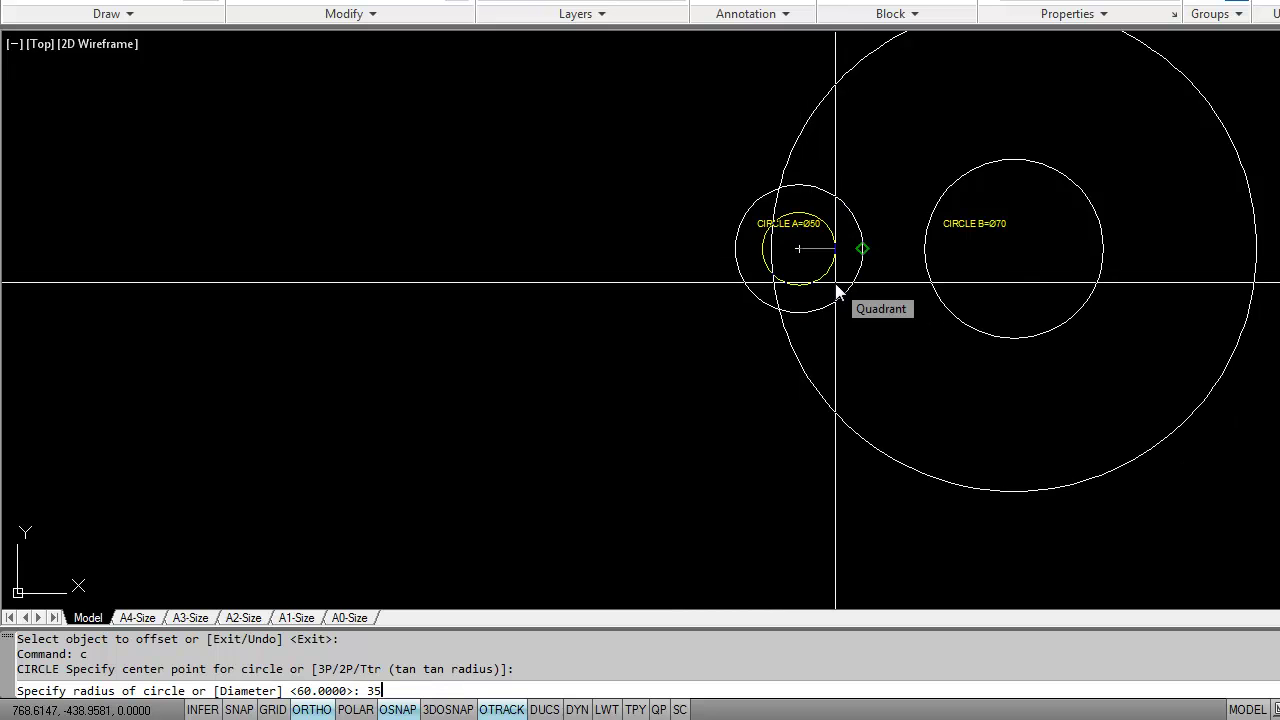
text(35)
key(Return)
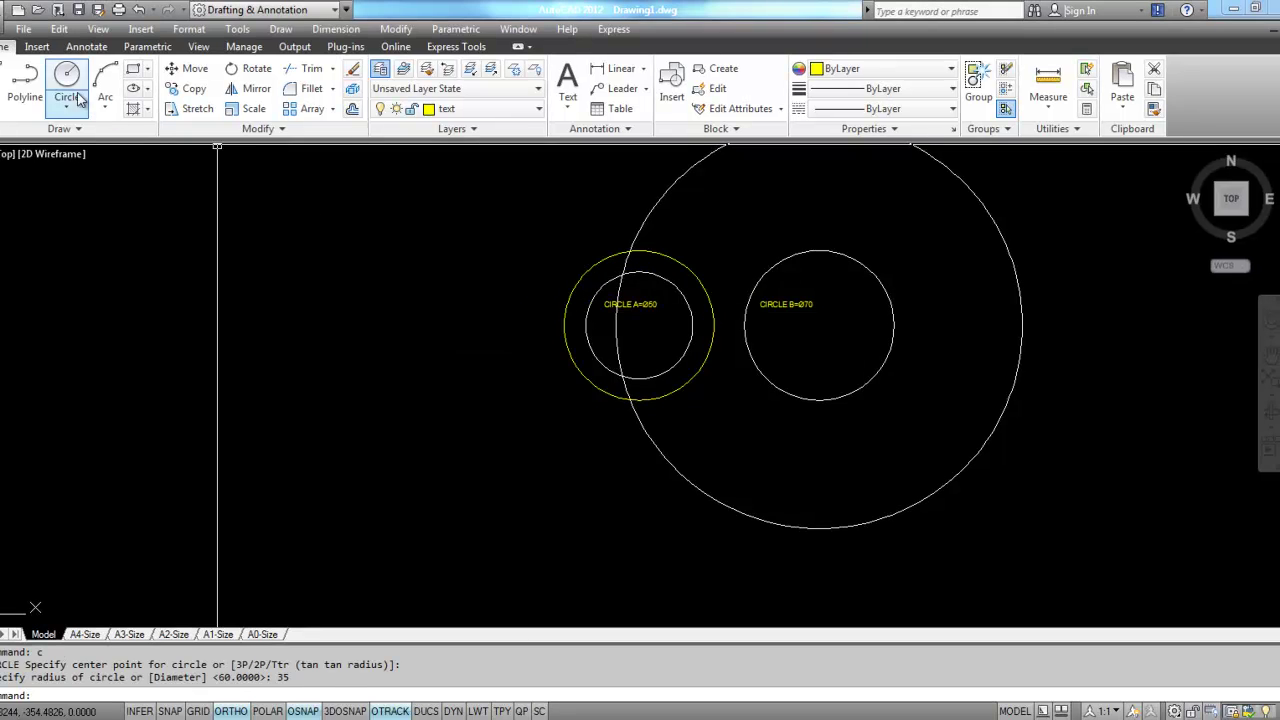
Step: Draw a radius 60 circle centred where the radius 35 circle meets Circle B's offset circle below Circle A
click(70, 88)
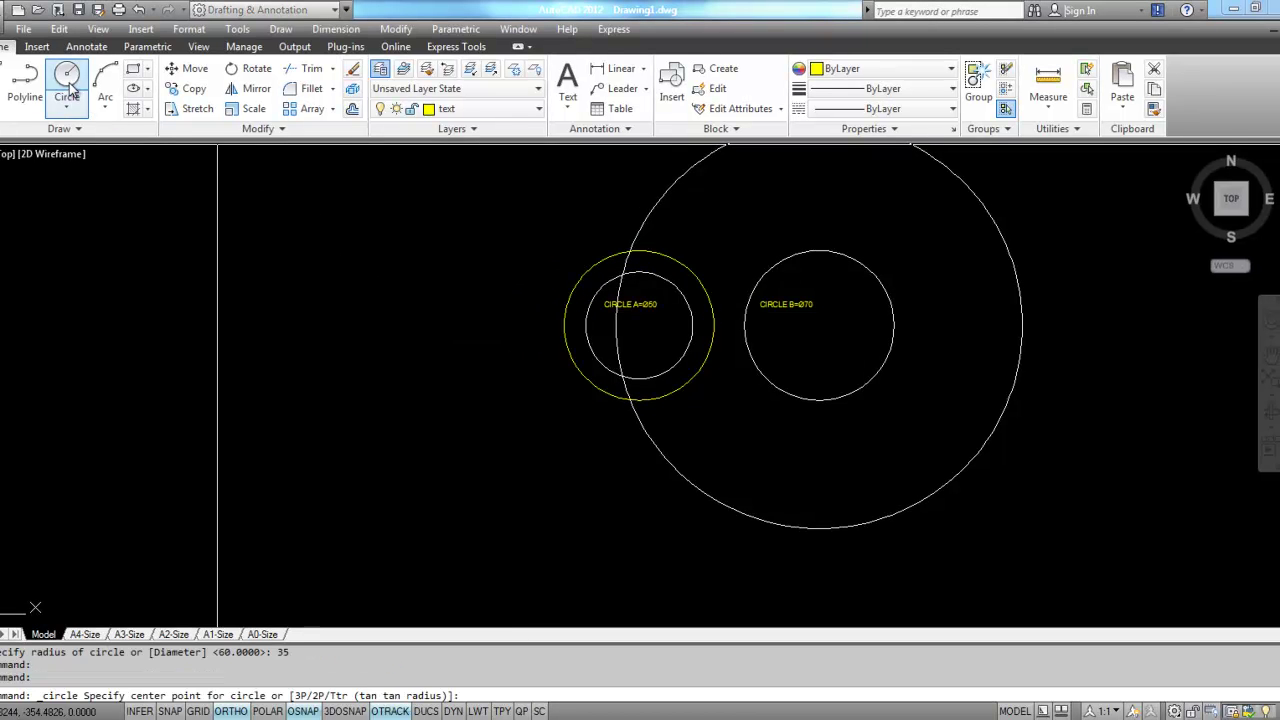
click(629, 401)
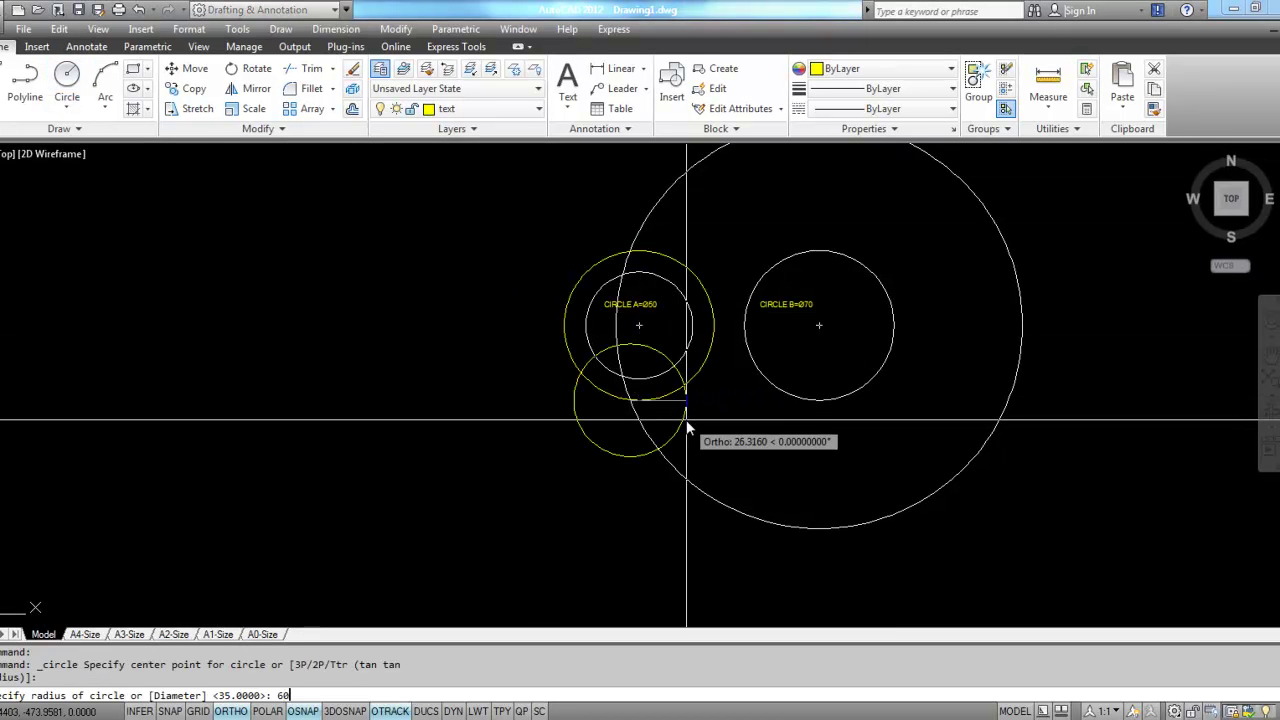
text(60)
key(Return)
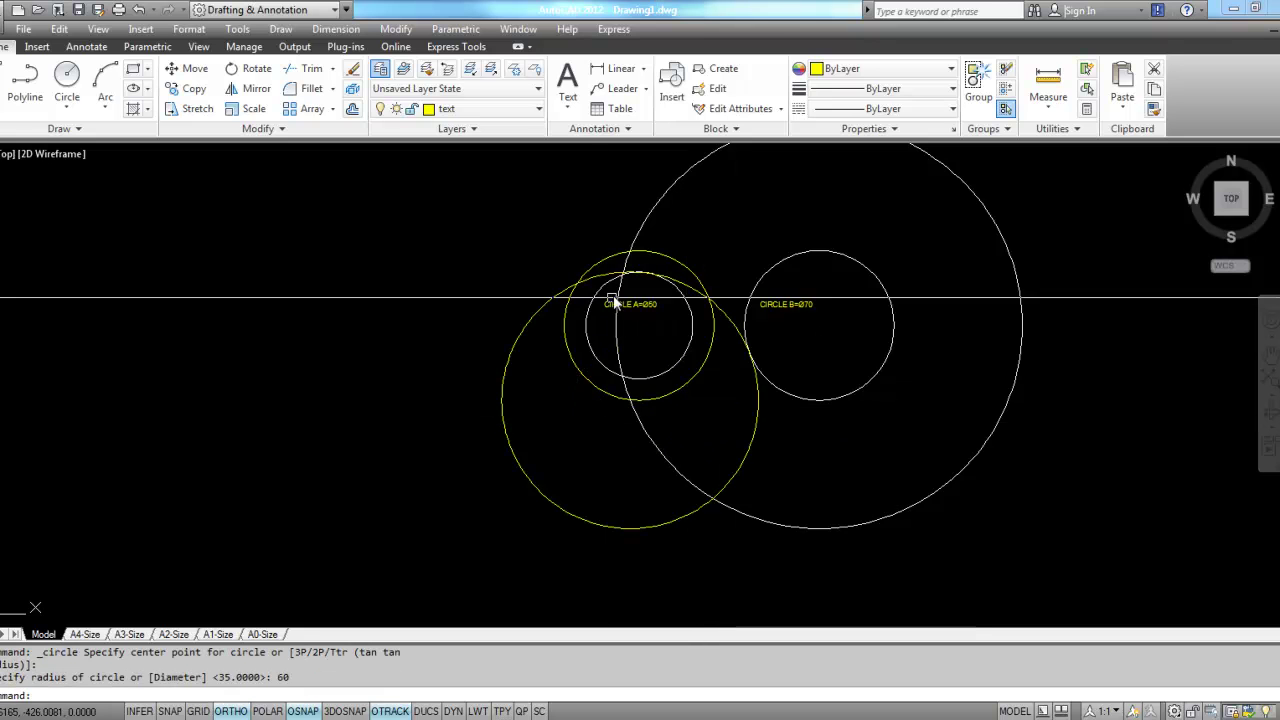